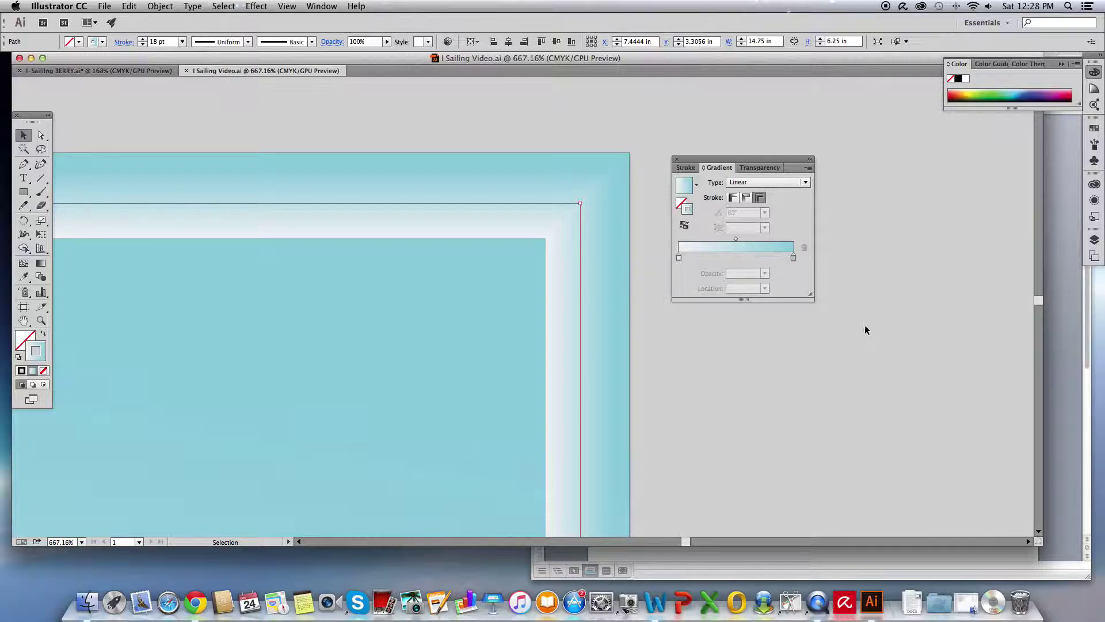
Recolour the end stop of the frame's linear stroke gradient with a medium brown swatch.
left_click_drag(747, 165, 725, 194)
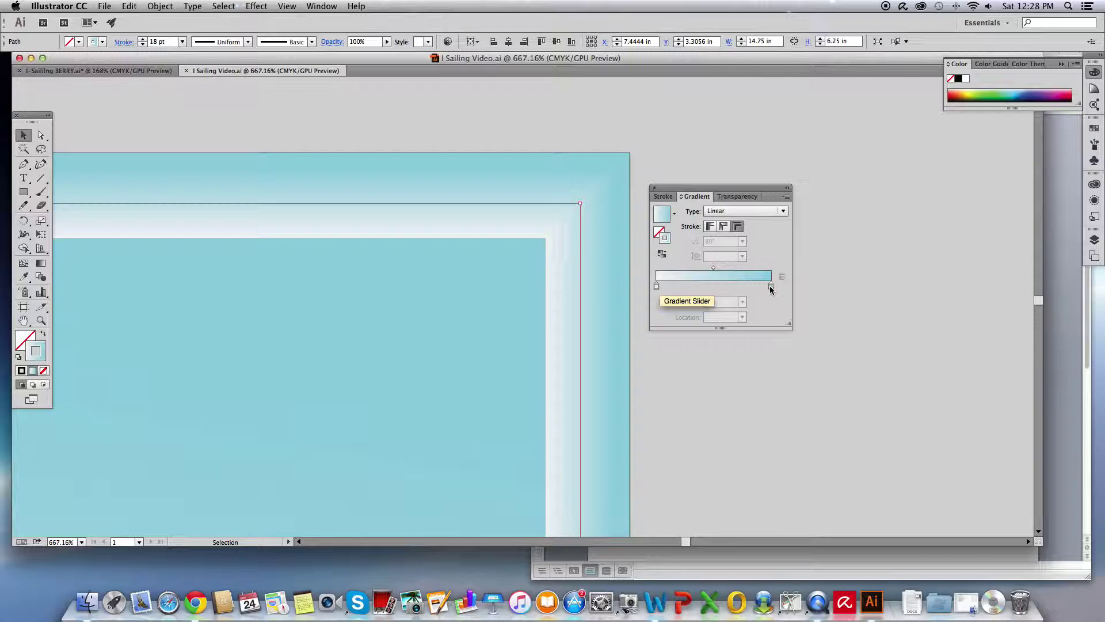
left_click(706, 286)
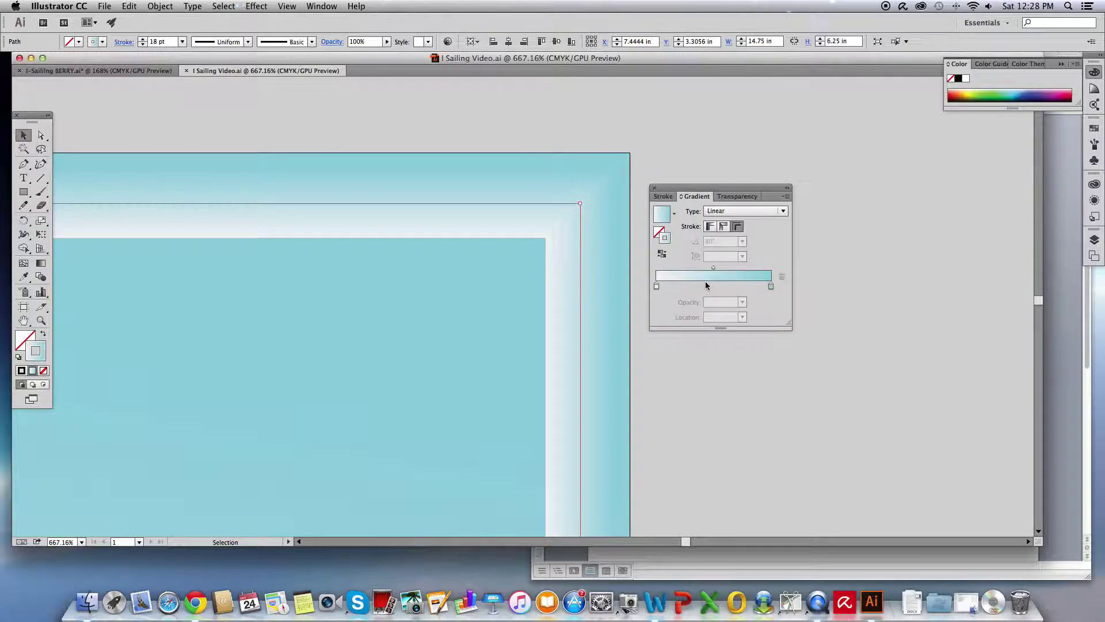
left_click_drag(706, 287, 752, 344)
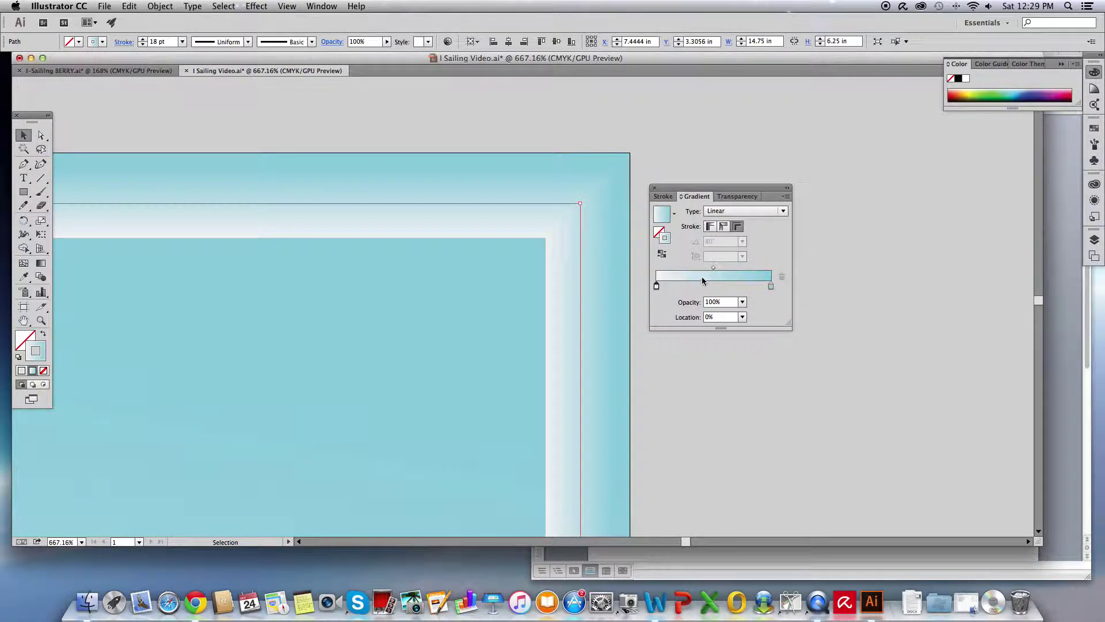
left_click(771, 286)
double_click(771, 286)
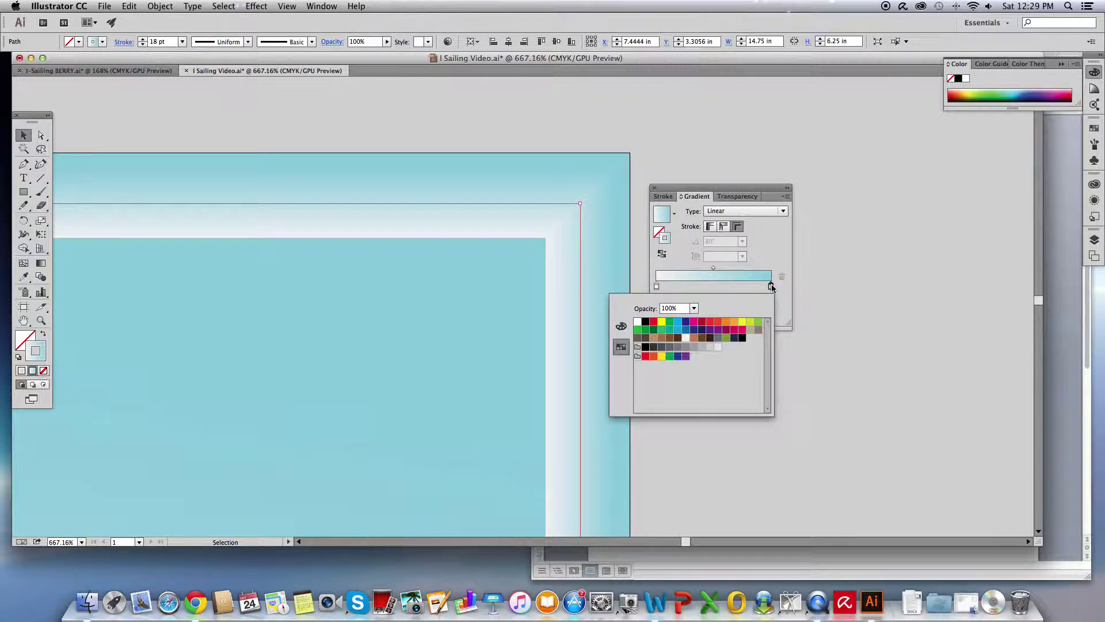
left_click(702, 339)
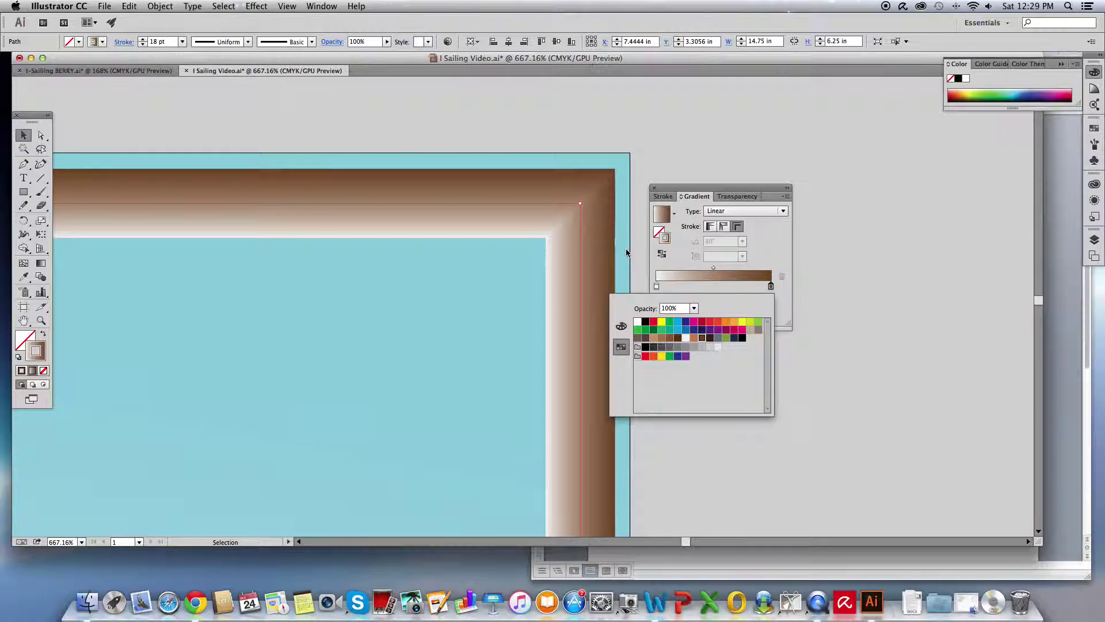
Recolour the start stop of the frame's stroke gradient with the darkest brown swatch.
double_click(657, 286)
left_click(709, 339)
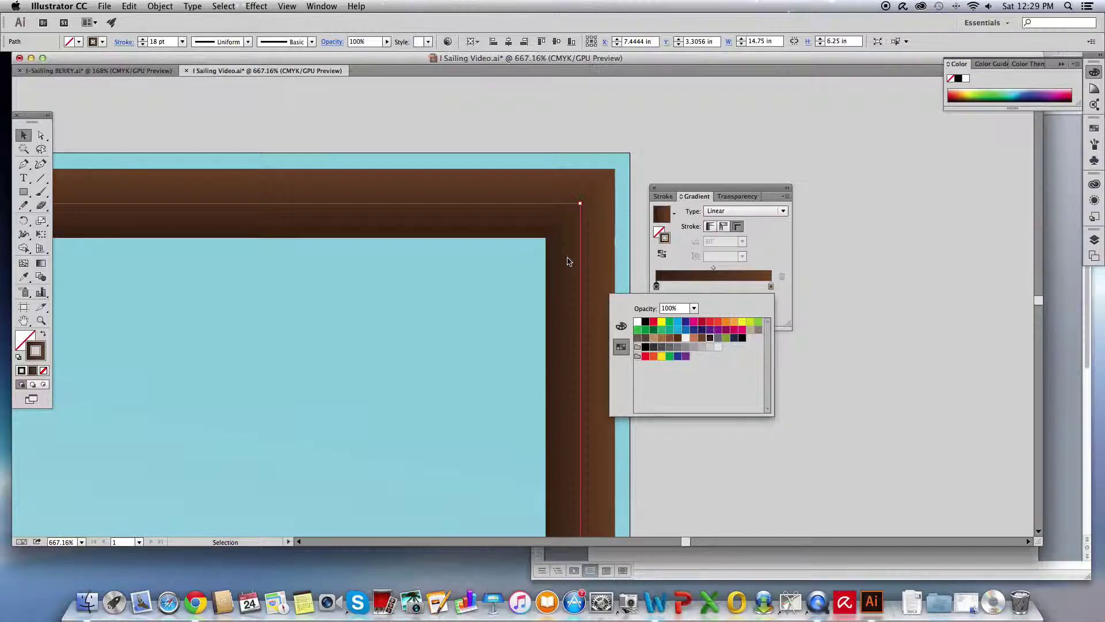
left_click(710, 302)
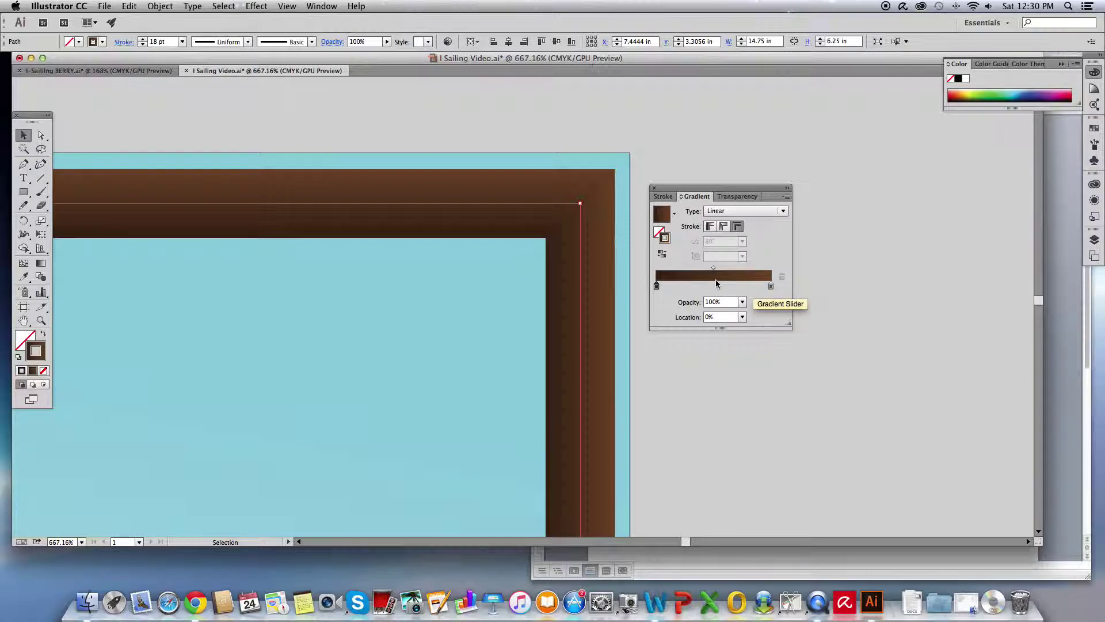
Add a light reddish-brown colour stop near the end of the stroke gradient, at about 84%.
left_click(753, 286)
double_click(752, 286)
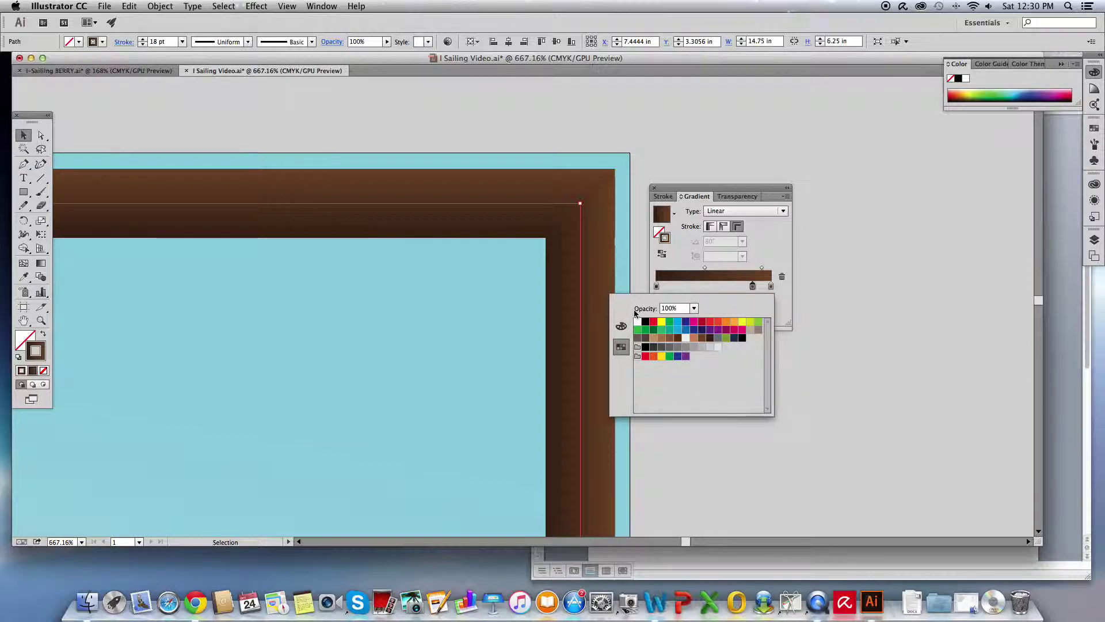
left_click(621, 328)
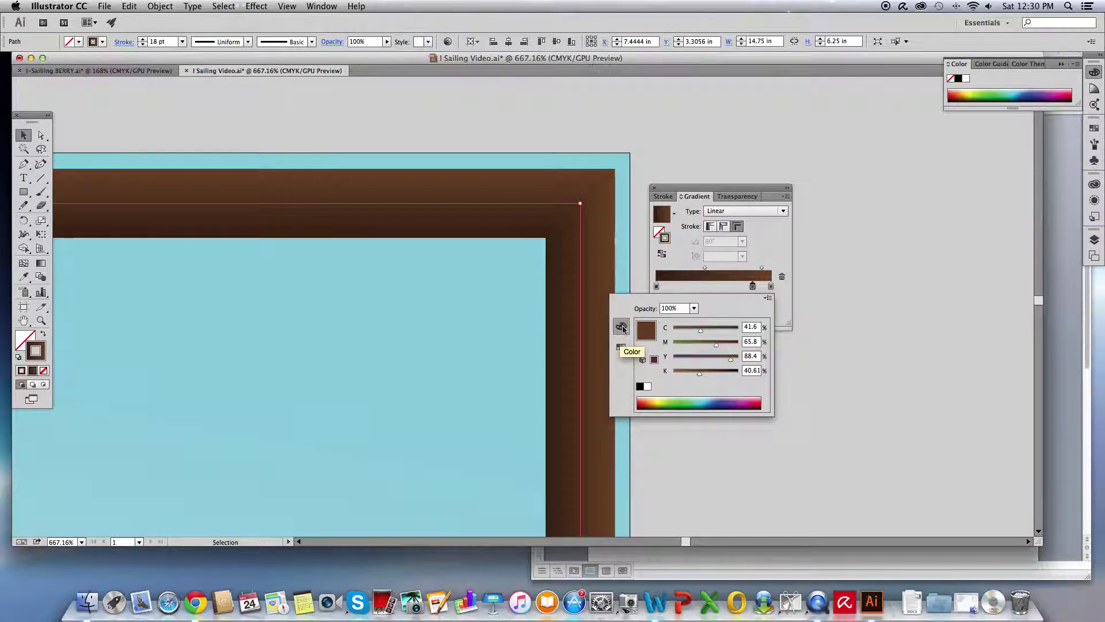
left_click(621, 347)
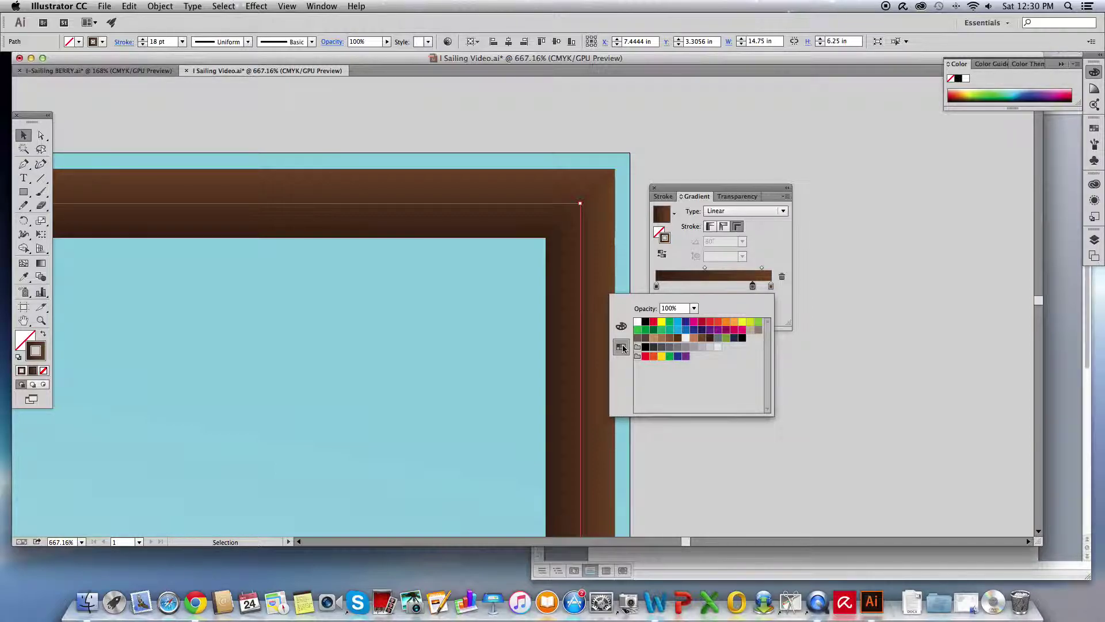
left_click(694, 339)
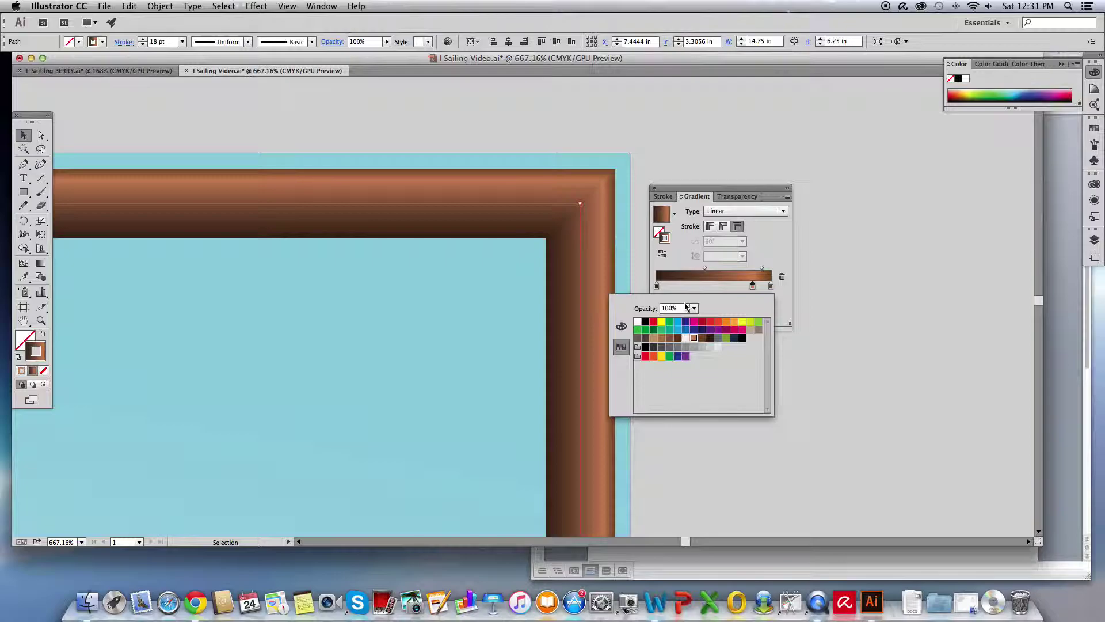
key("Escape")
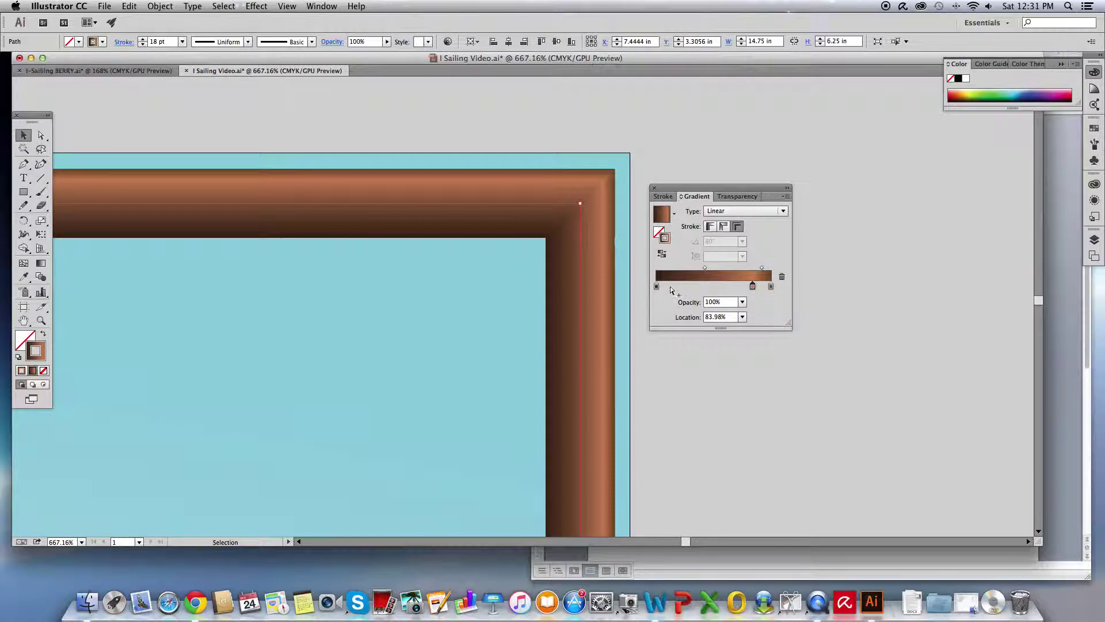
Set the light brown gradient stop's location to 80%.
left_click(725, 318)
double_click(725, 318)
type("80")
key("Tab")
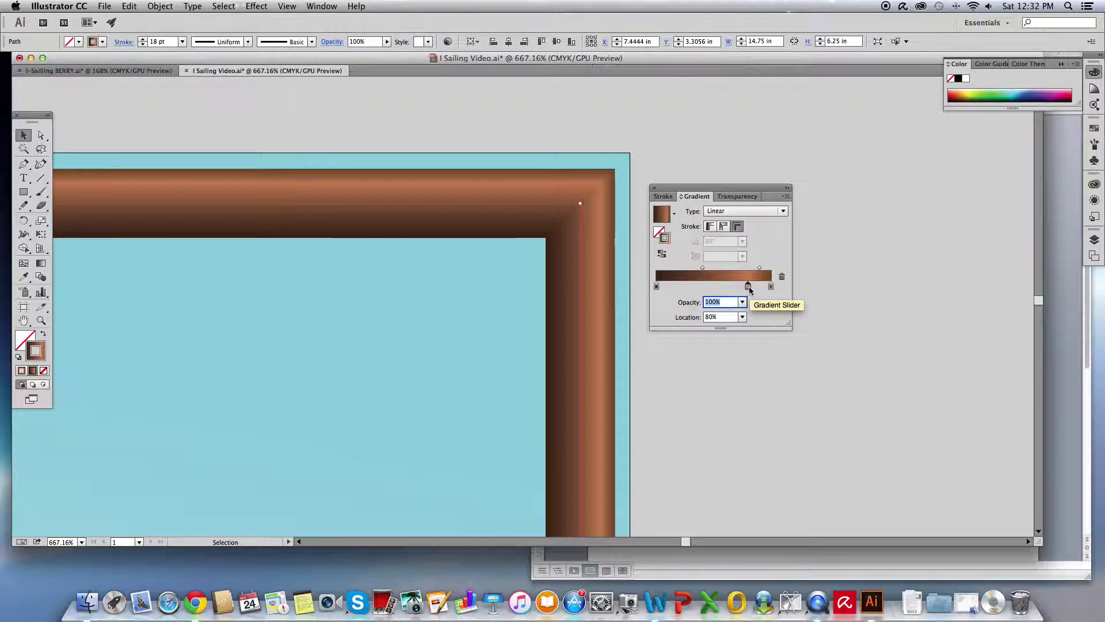
Duplicate the light brown stop toward the dark start of the gradient and set the copy's location to 25%.
left_click_drag(748, 288, 681, 291, "alt")
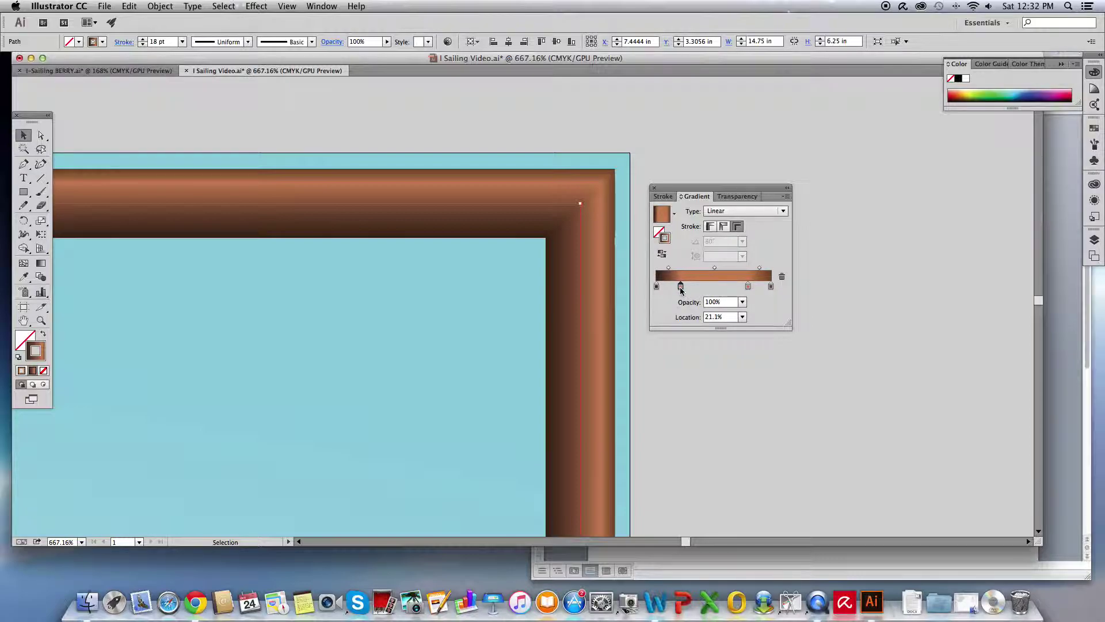
left_click_drag(681, 290, 686, 290)
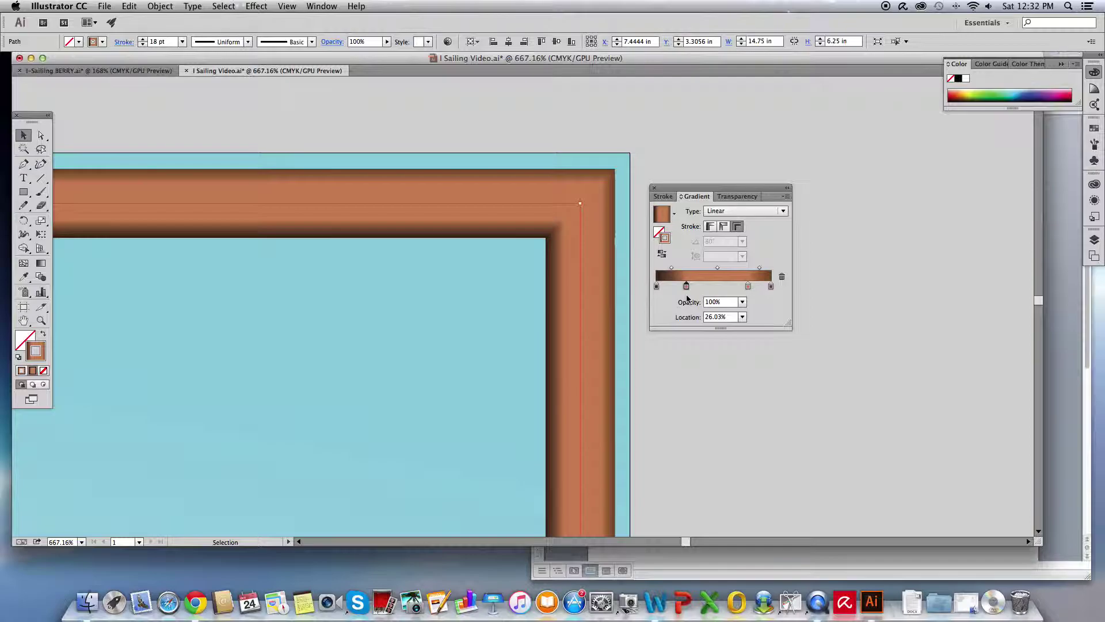
left_click_drag(686, 287, 684, 286)
left_click(712, 318)
type("25%")
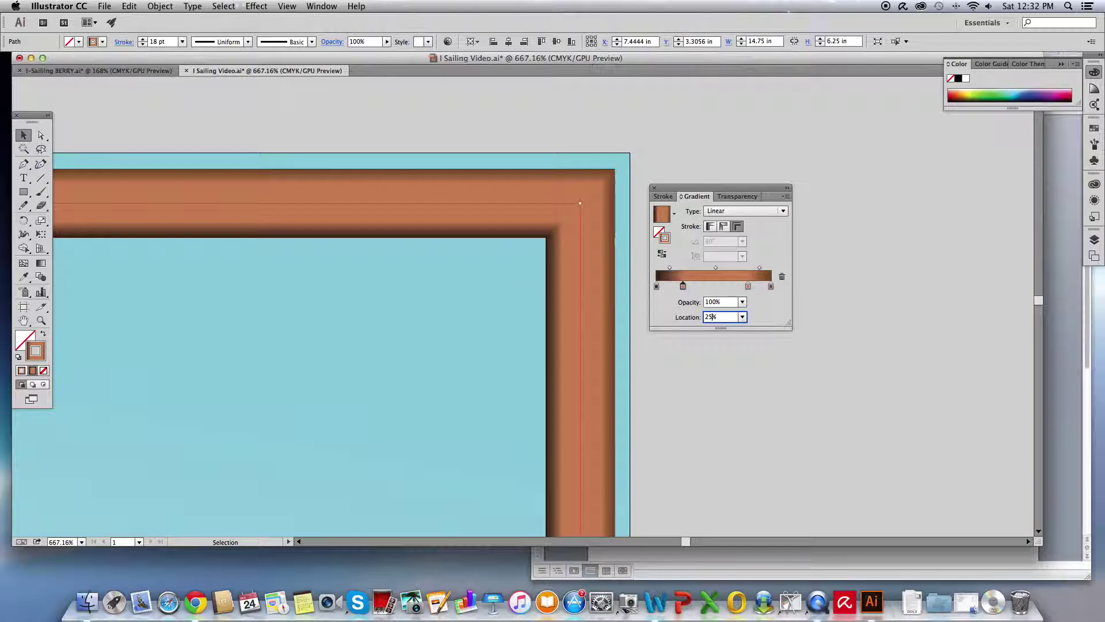
key("shift+Tab")
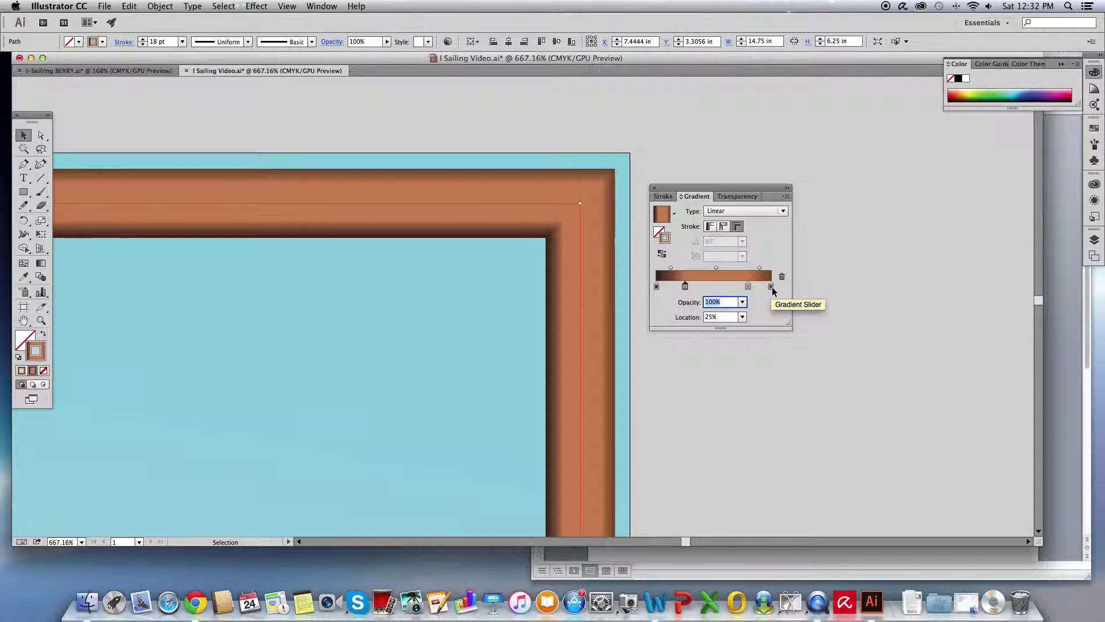
Duplicate the medium brown end stop into the middle of the gradient, set its location to 35%, and deselect the frame.
left_click_drag(772, 287, 697, 292)
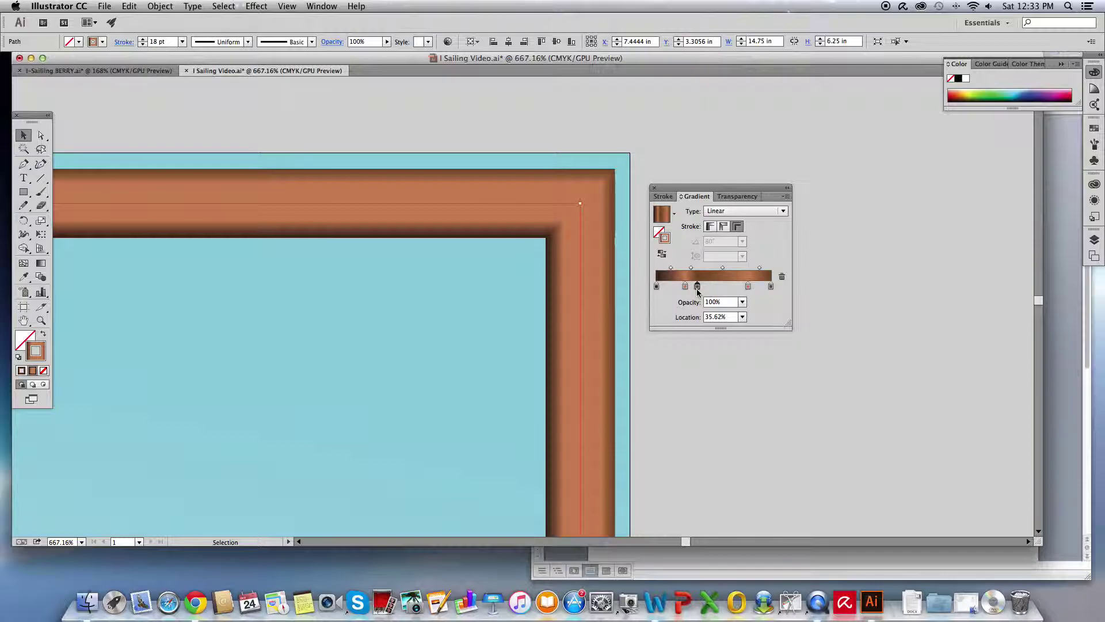
left_click(715, 317)
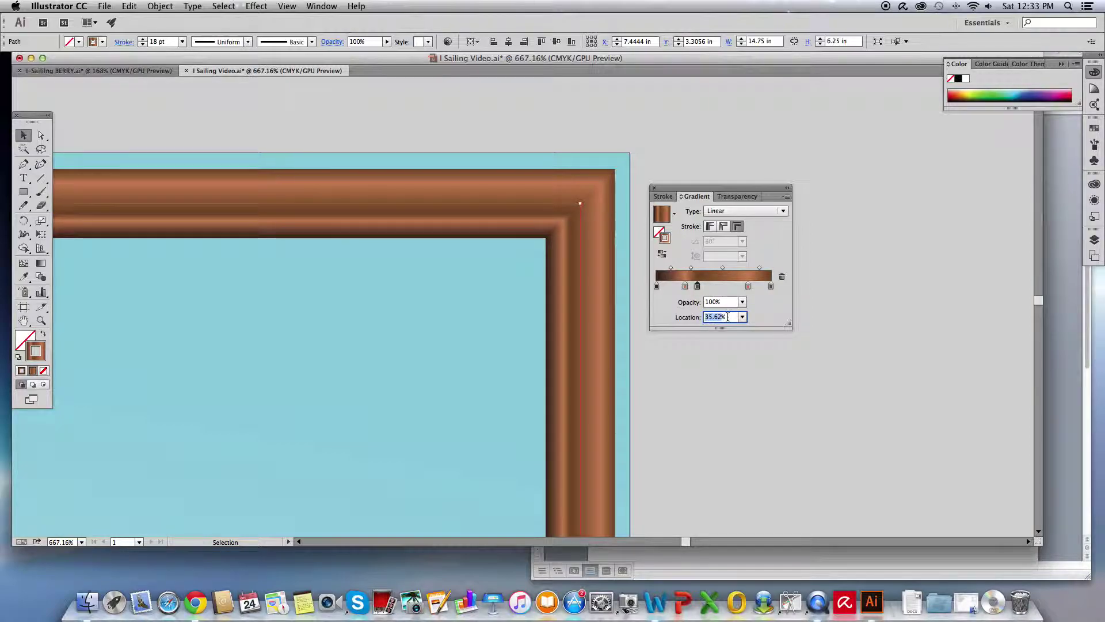
type("35")
key("Return")
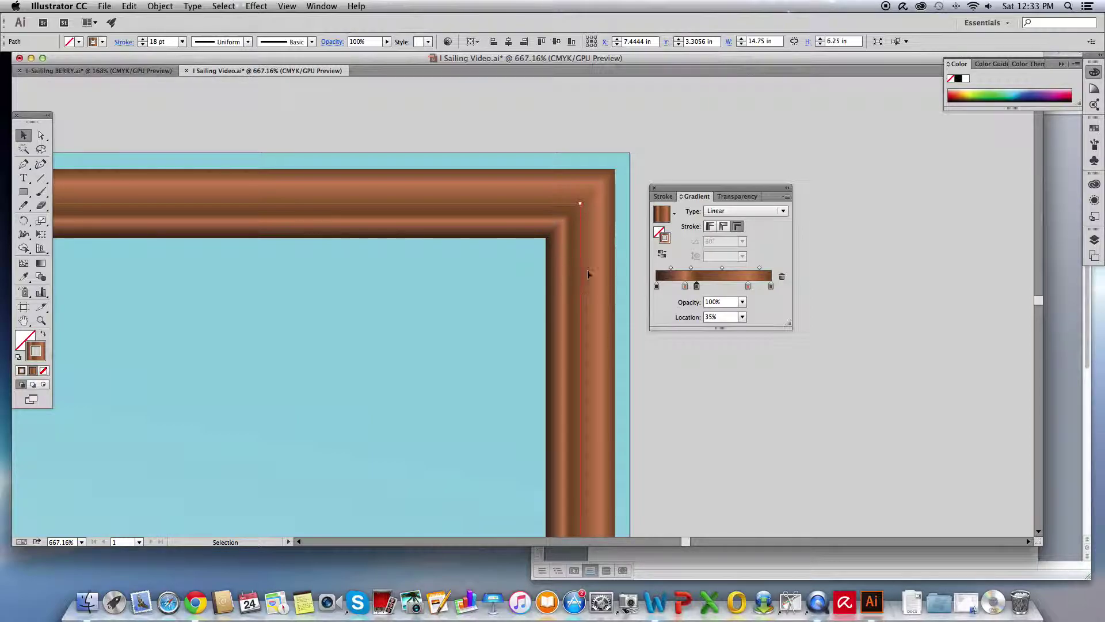
left_click(732, 402)
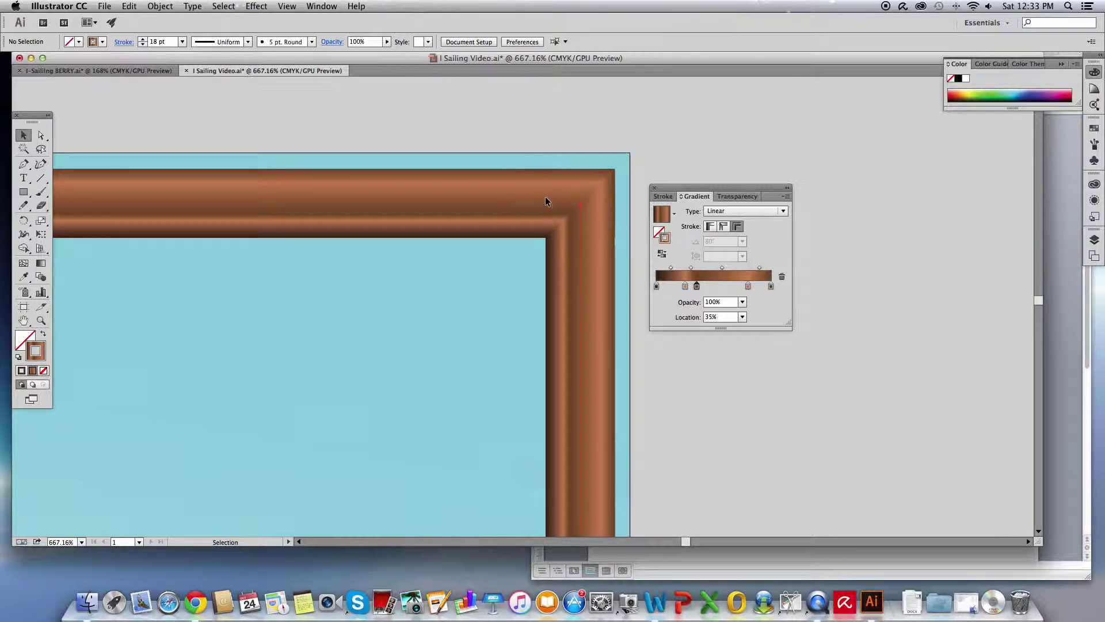
Select the frame path and nudge it up and right to X 7.5 in, Y 3.25 in, flush with the artboard corner.
left_click(584, 203)
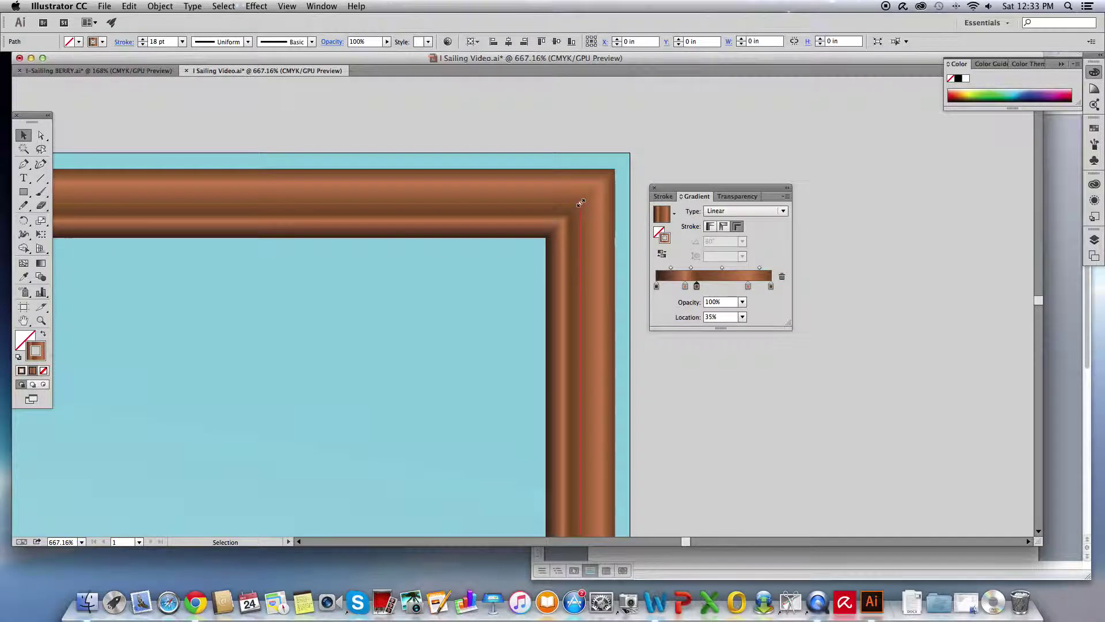
key("Up")
key("Up")
key("Up")
key("Up")
key("Up")
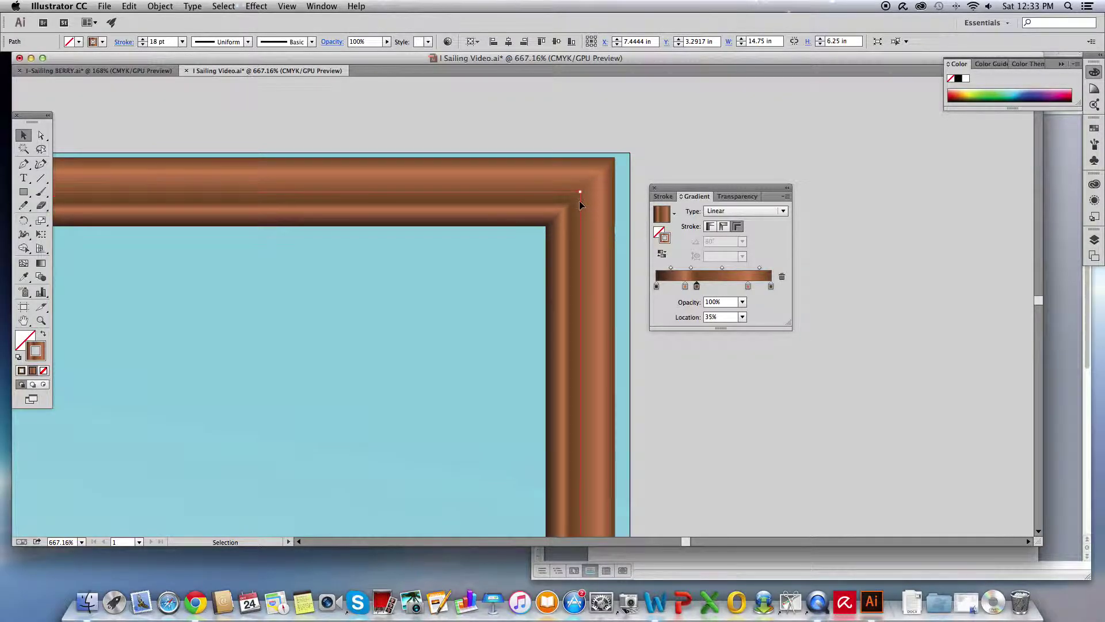
key("Down")
key("Right")
key("Right")
key("Right")
key("Right")
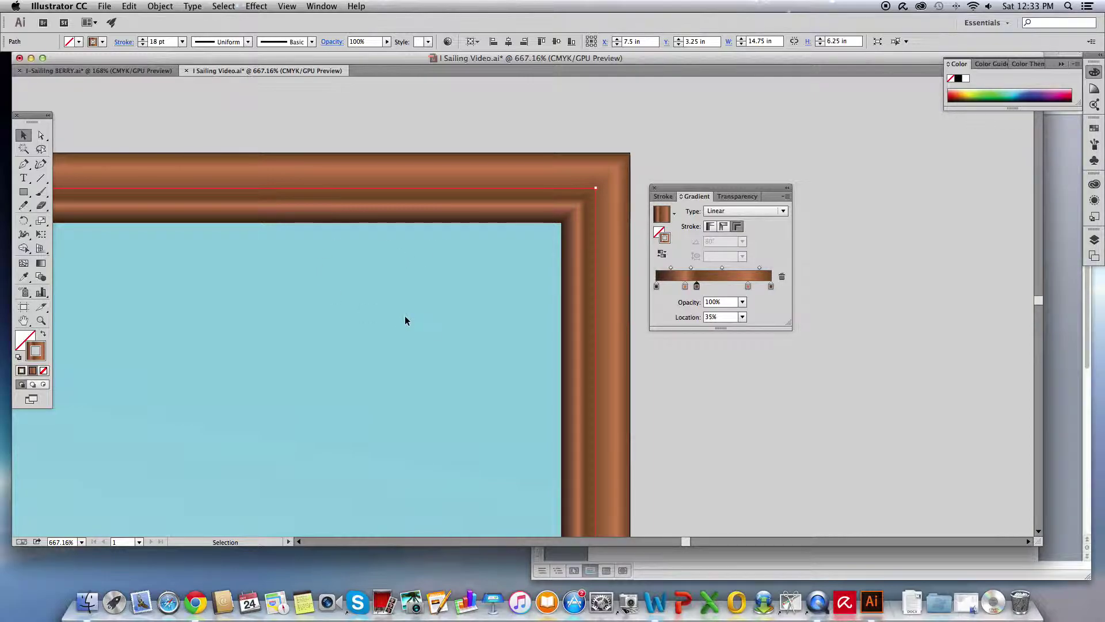
Fit the whole artboard in the window and deselect the frame to review the finished border.
left_click(23, 321)
double_click(23, 320)
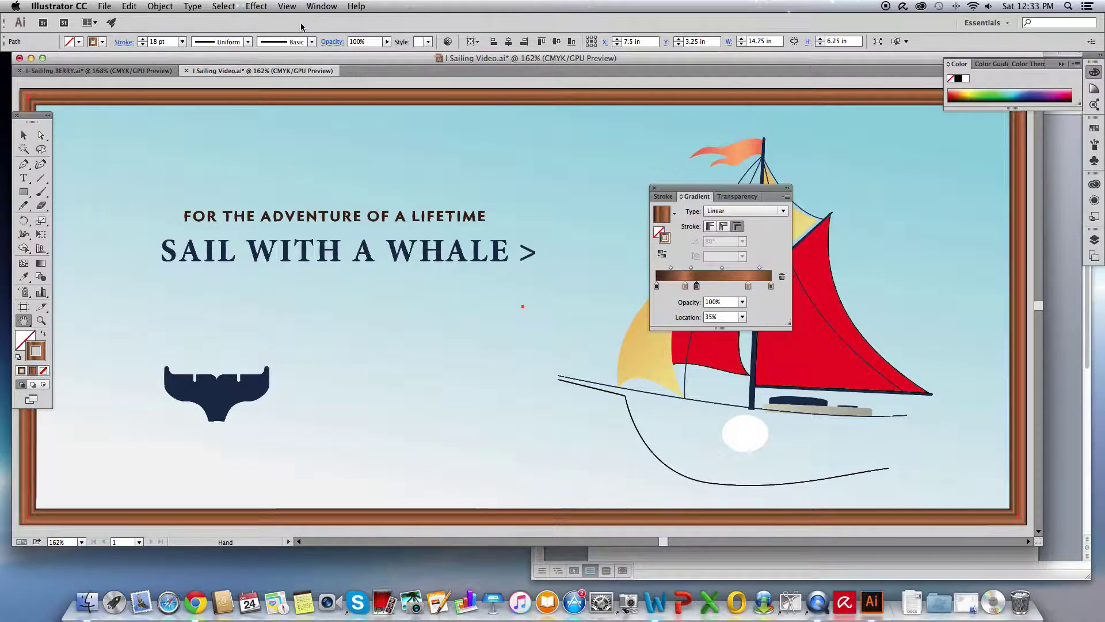
left_click(225, 6)
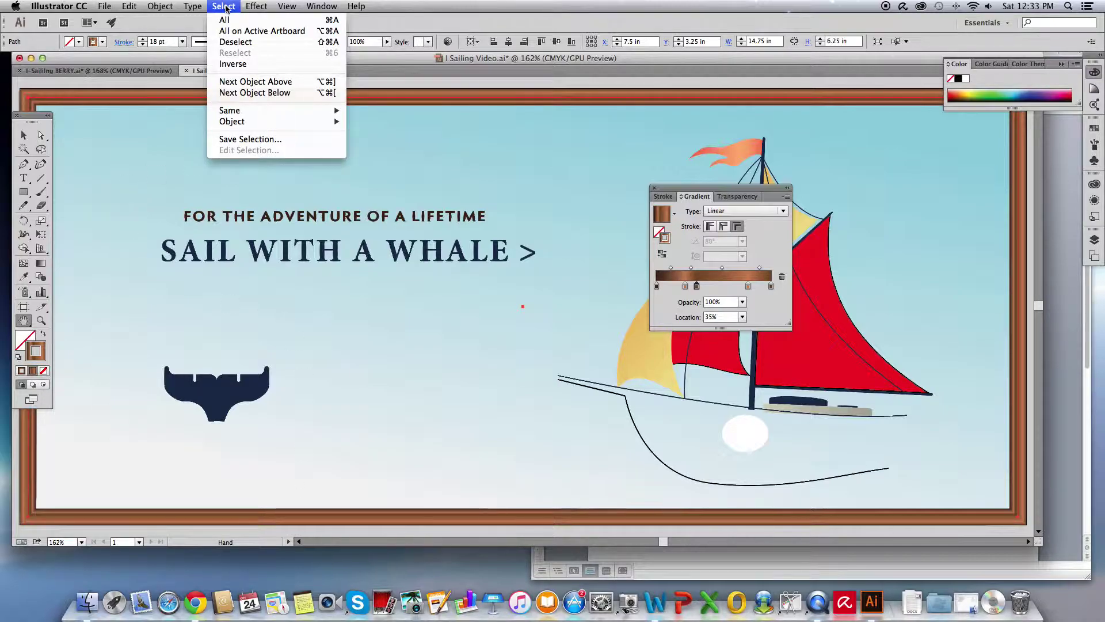
left_click(223, 42)
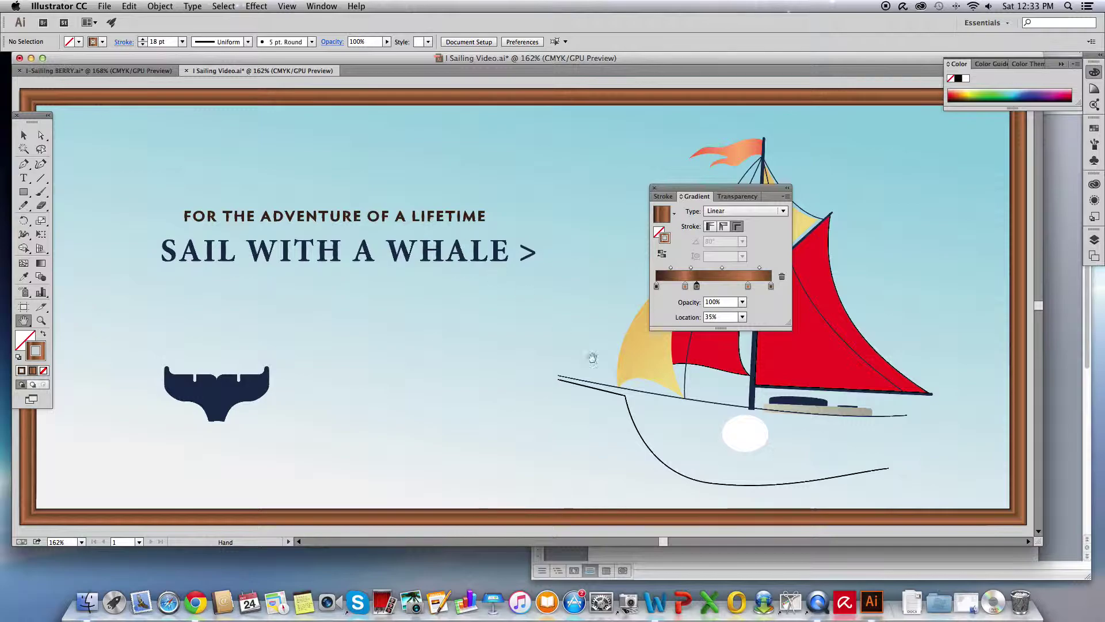